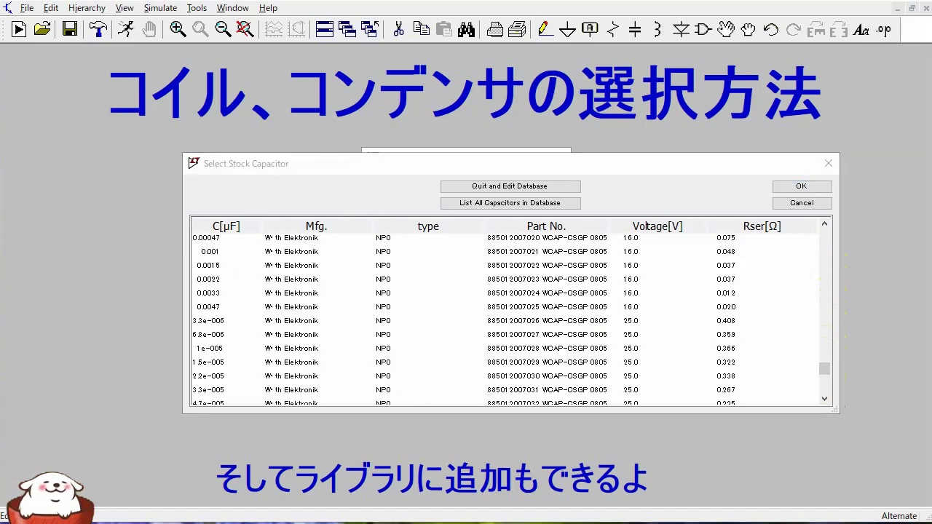
Close the stock capacitor list and set the value of inductor L1 to 1m.
{"action": "key", "text": "Escape"}
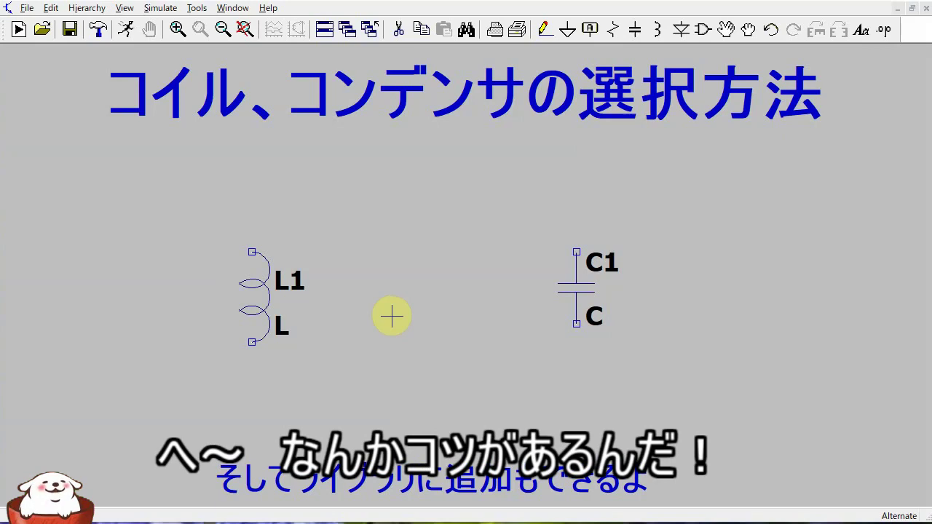
{"action": "right_click", "coordinate": [281, 330]}
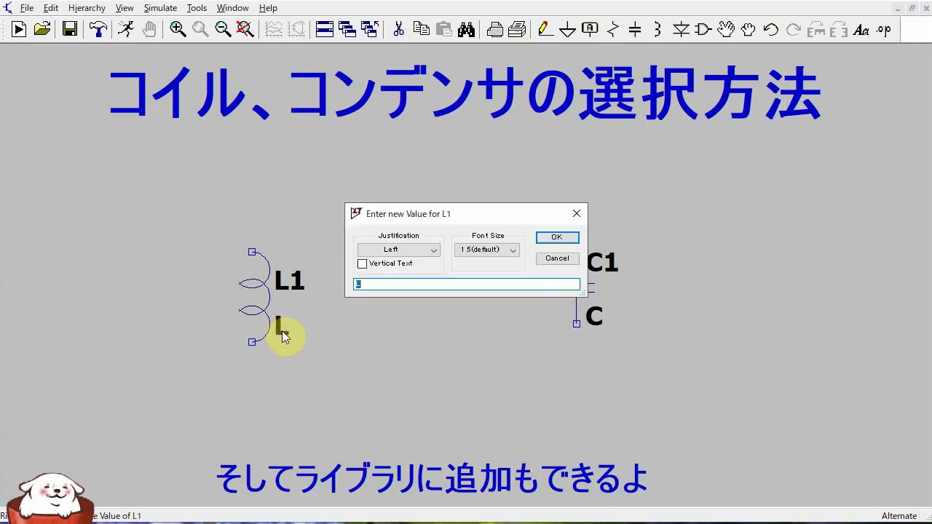
{"action": "type", "text": "1m"}
{"action": "key", "text": "Return"}
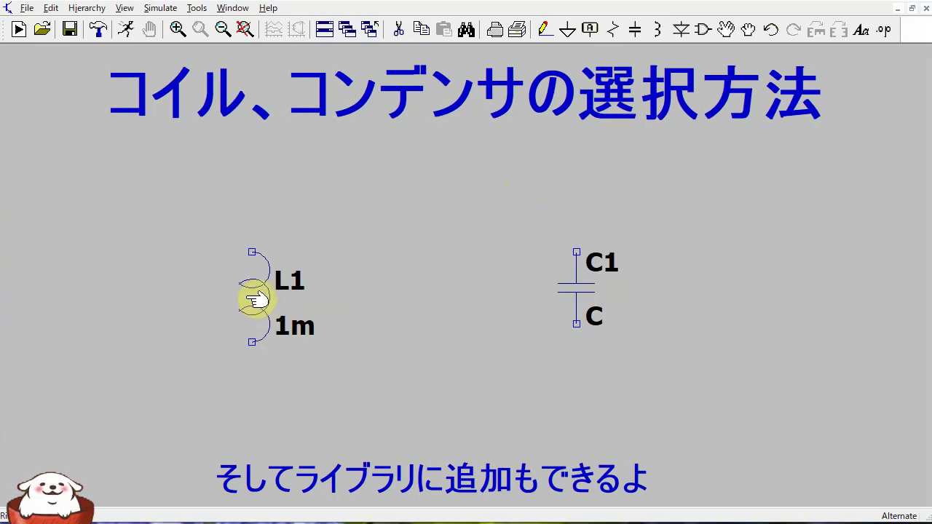
Open the stock inductor list for L1 and browse the available parts down to the end.
{"action": "right_click", "coordinate": [256, 300]}
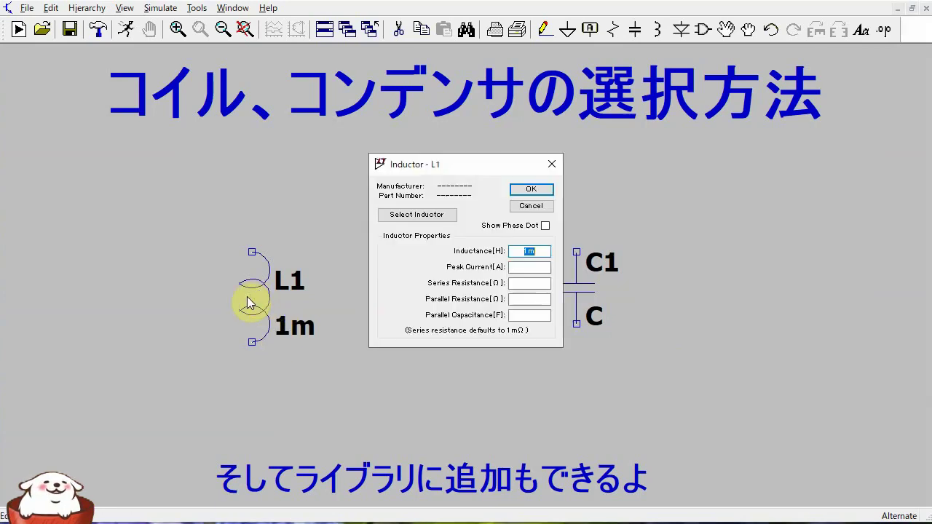
{"action": "left_click", "coordinate": [422, 214]}
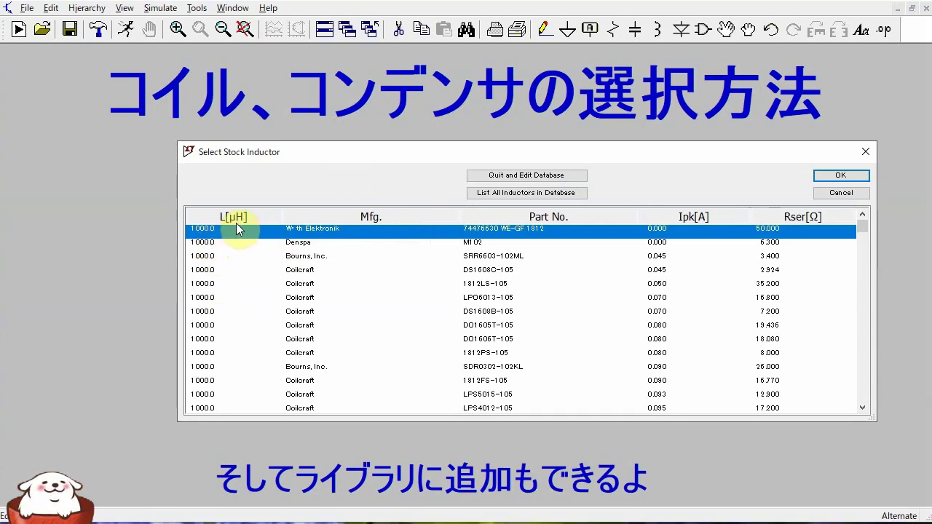
{"action": "scroll", "coordinate": [229, 297], "scroll_direction": "down", "scroll_amount": 10}
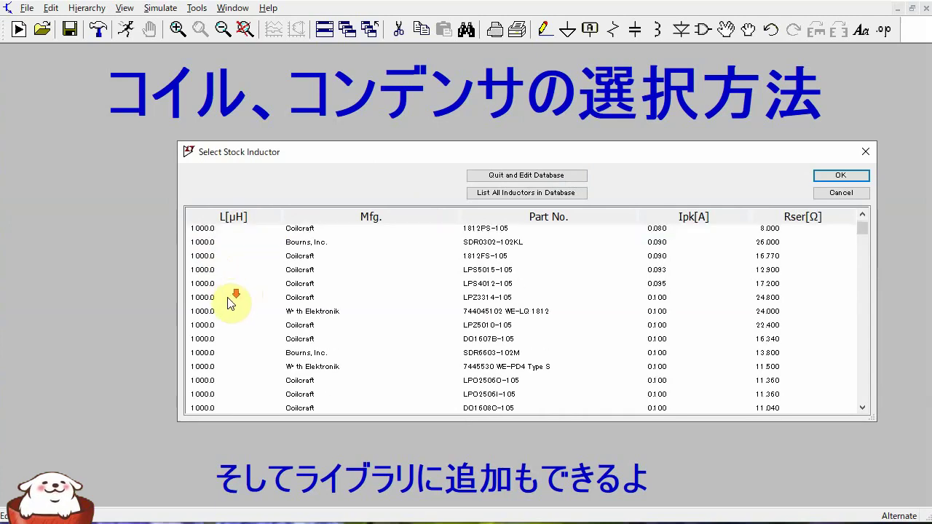
{"action": "scroll", "coordinate": [230, 297], "scroll_direction": "down", "scroll_amount": 20}
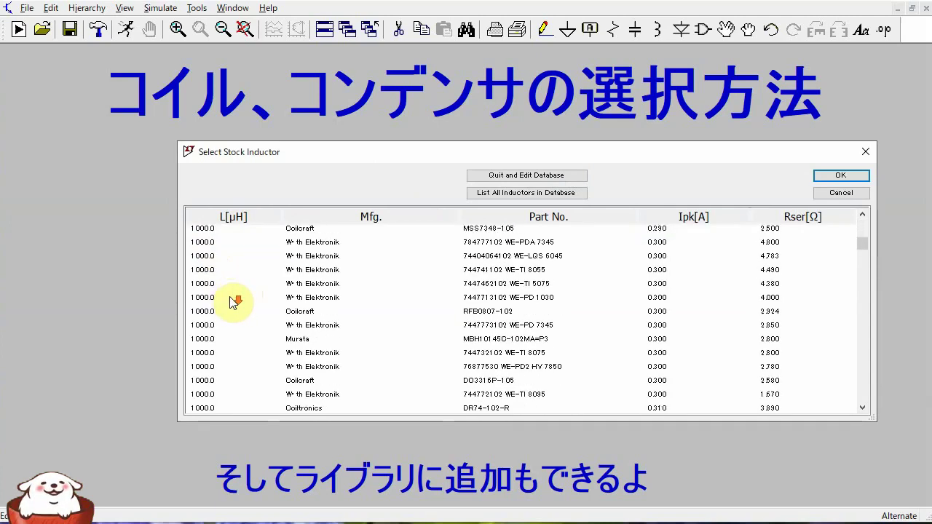
{"action": "scroll", "coordinate": [233, 312], "scroll_direction": "down", "scroll_amount": 5}
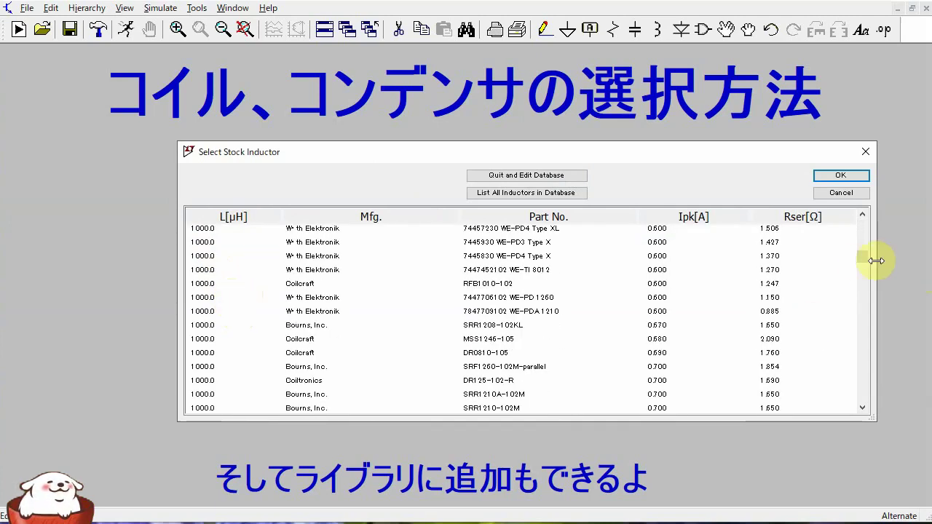
{"action": "left_click_drag", "start_coordinate": [859, 253], "coordinate": [847, 402]}
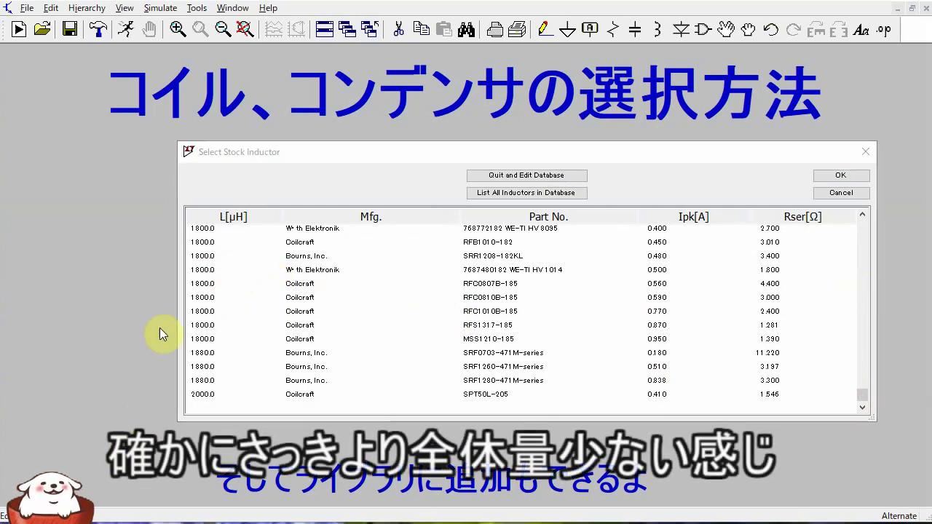
Sort the stock inductors by inductance in descending and ascending order, examining the range of values at the ends of the list.
{"action": "left_click", "coordinate": [246, 216]}
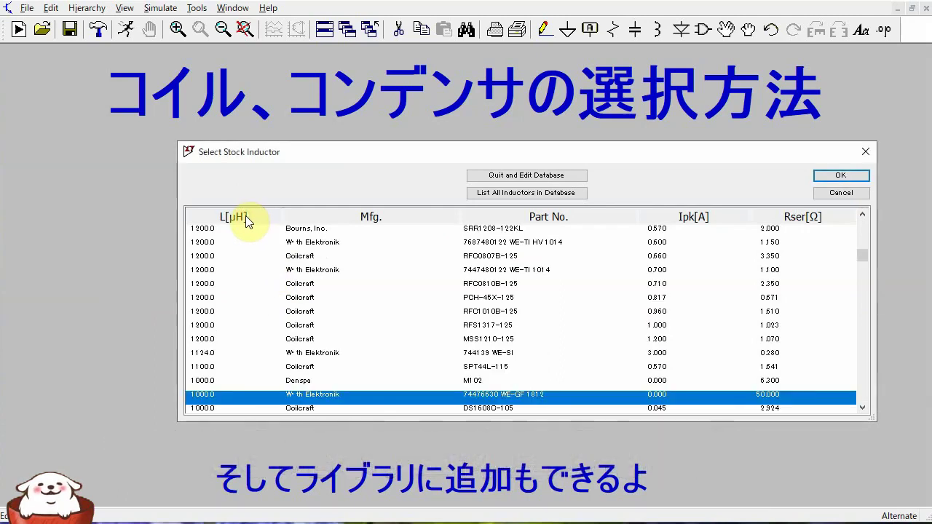
{"action": "scroll", "coordinate": [240, 270], "scroll_direction": "down", "scroll_amount": 5}
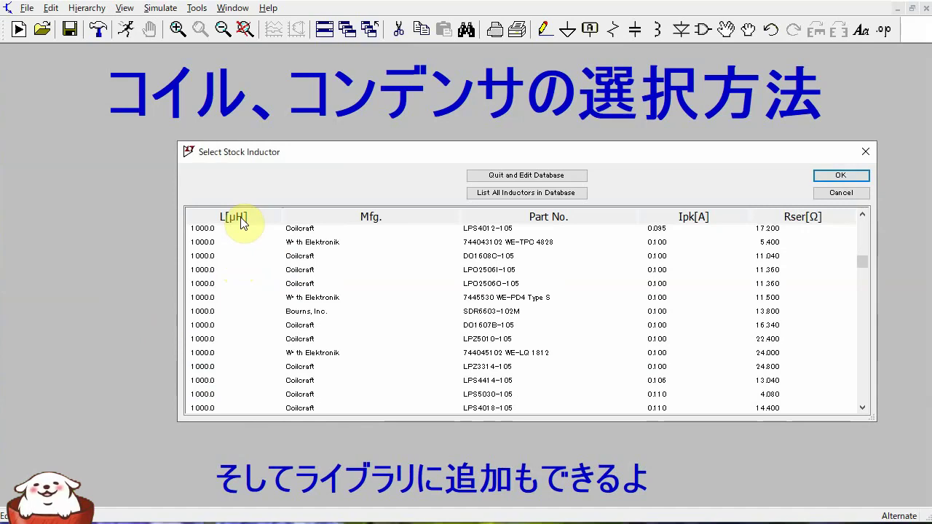
{"action": "scroll", "coordinate": [243, 260], "scroll_direction": "down", "scroll_amount": 10}
{"action": "scroll", "coordinate": [245, 261], "scroll_direction": "down", "scroll_amount": 15}
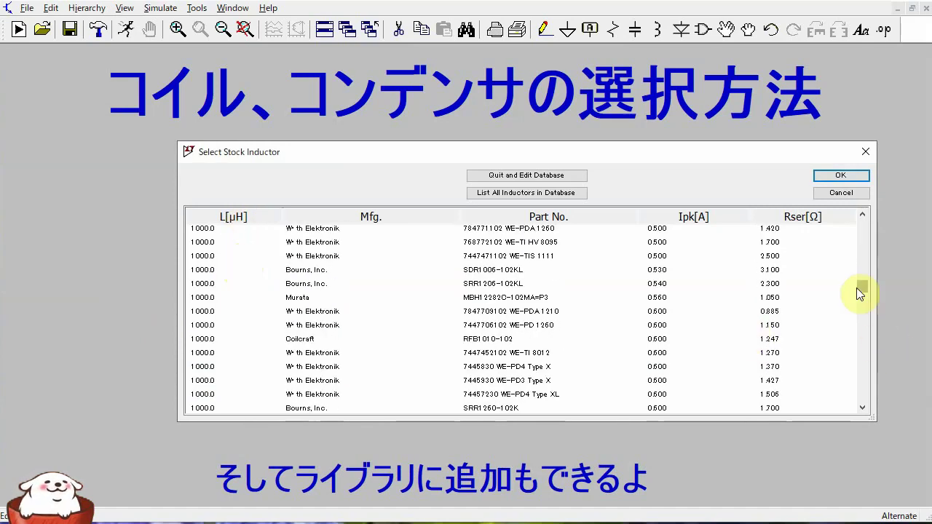
{"action": "left_click_drag", "start_coordinate": [857, 286], "coordinate": [863, 397]}
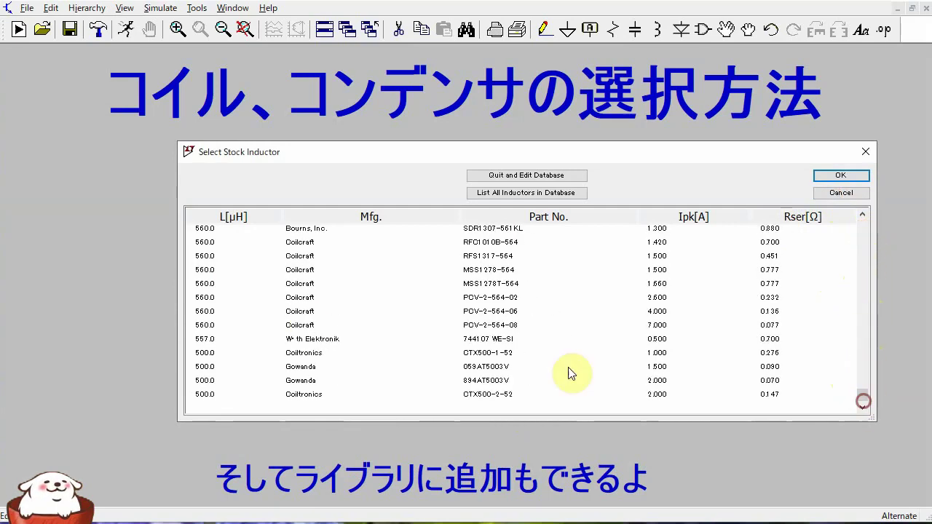
{"action": "left_click", "coordinate": [244, 213]}
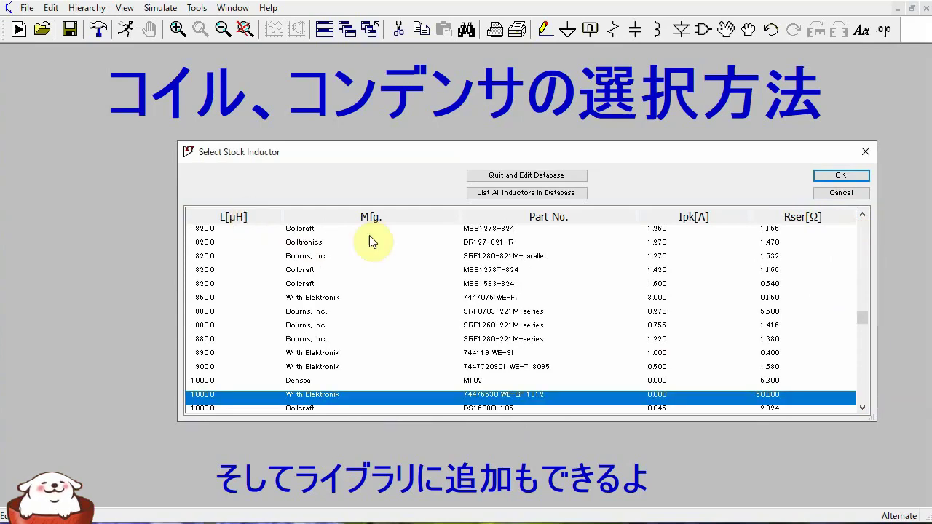
{"action": "left_click_drag", "start_coordinate": [859, 314], "coordinate": [860, 223]}
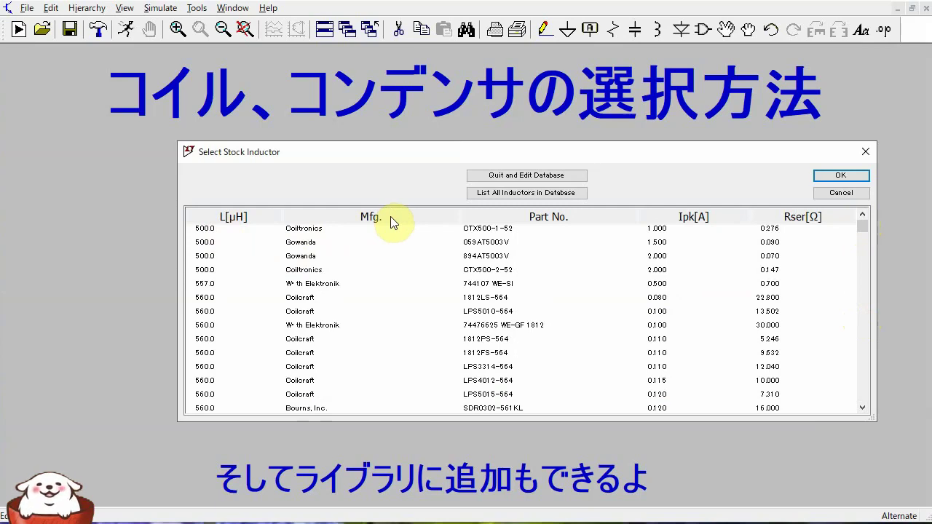
Sort the stock inductors by manufacturer and select the Bourns SDR0302-561KL at the start of the list.
{"action": "key", "text": "1"}
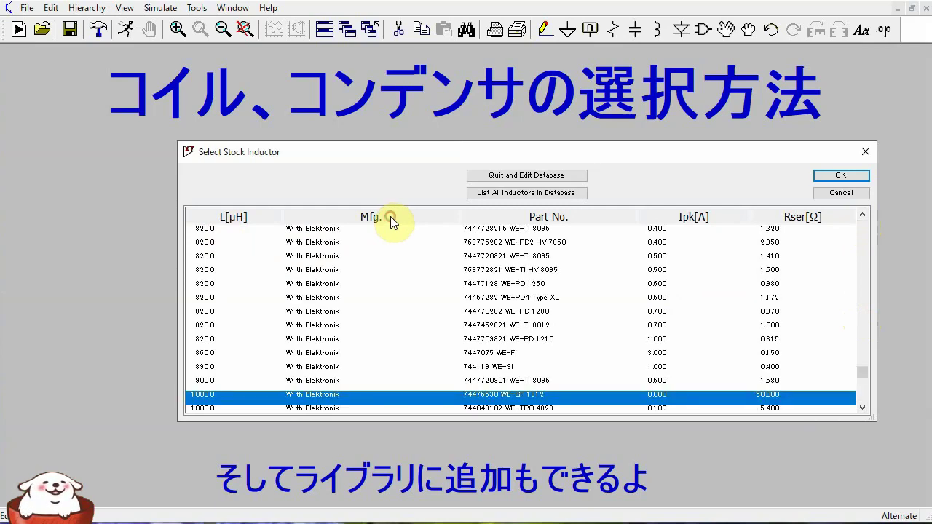
{"action": "left_click_drag", "start_coordinate": [865, 370], "coordinate": [864, 222]}
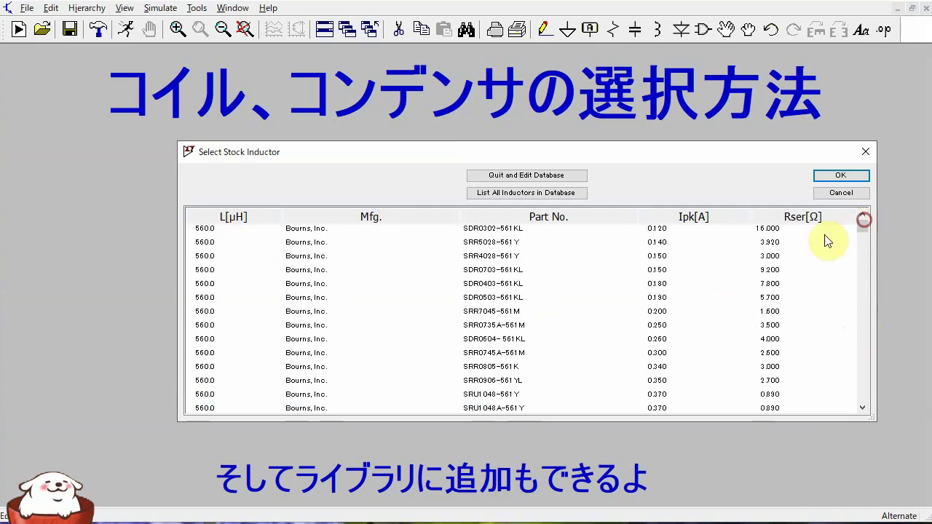
{"action": "left_click", "coordinate": [309, 230]}
{"action": "left_click_drag", "start_coordinate": [864, 228], "coordinate": [375, 287]}
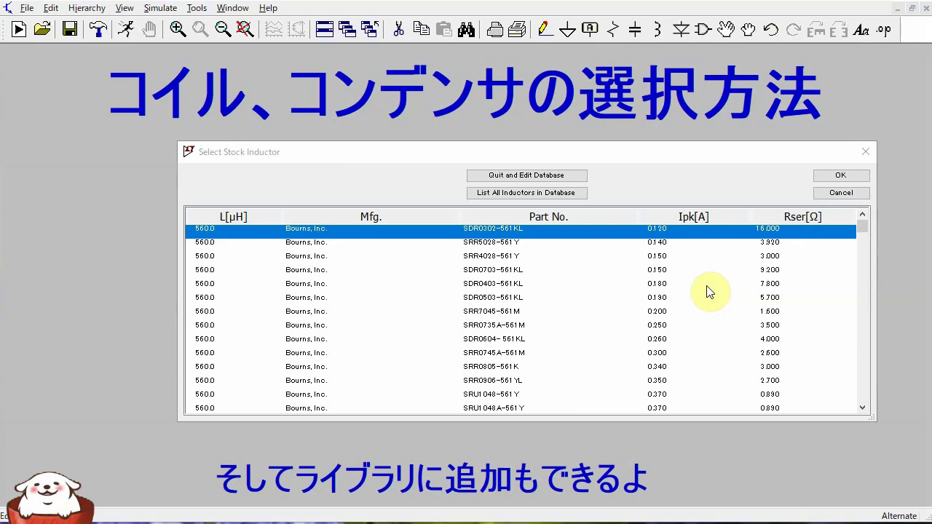
Sort the inductors by peak current within each manufacturer and select the 1000 µH Bourns SDR1006-102KL.
{"action": "left_click", "coordinate": [699, 216]}
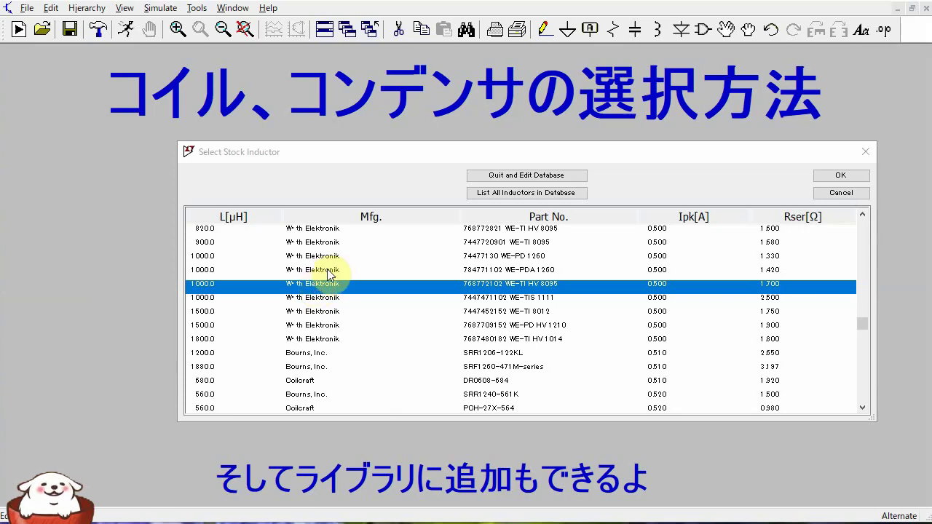
{"action": "left_click", "coordinate": [368, 217]}
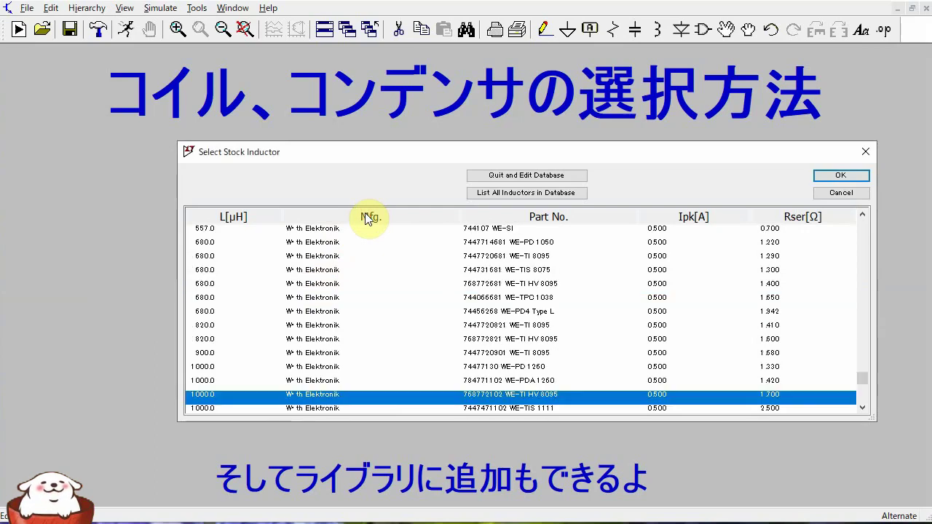
{"action": "left_click", "coordinate": [857, 234]}
{"action": "scroll", "coordinate": [857, 236], "scroll_direction": "up", "scroll_amount": 1}
{"action": "scroll", "coordinate": [324, 271], "scroll_direction": "down", "scroll_amount": 8}
{"action": "scroll", "coordinate": [670, 255], "scroll_direction": "down", "scroll_amount": 10}
{"action": "scroll", "coordinate": [669, 255], "scroll_direction": "down", "scroll_amount": 3}
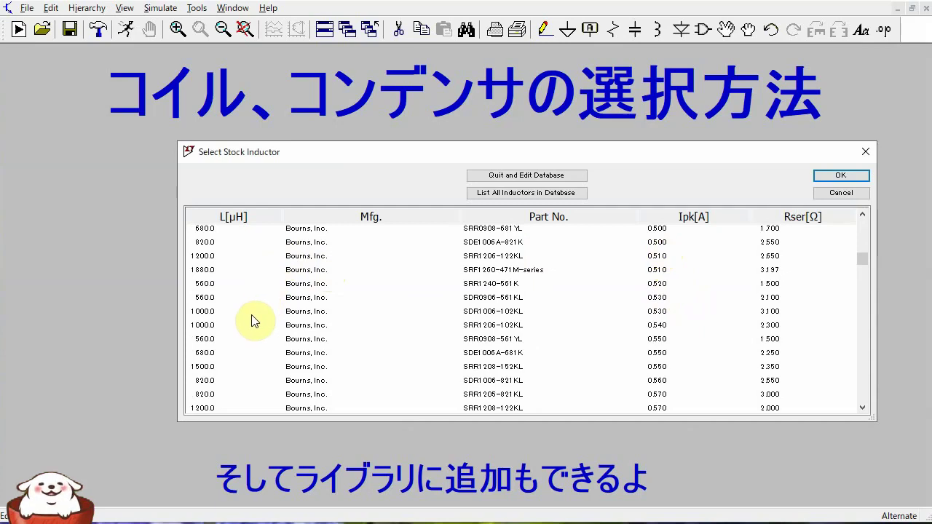
{"action": "left_click", "coordinate": [205, 313]}
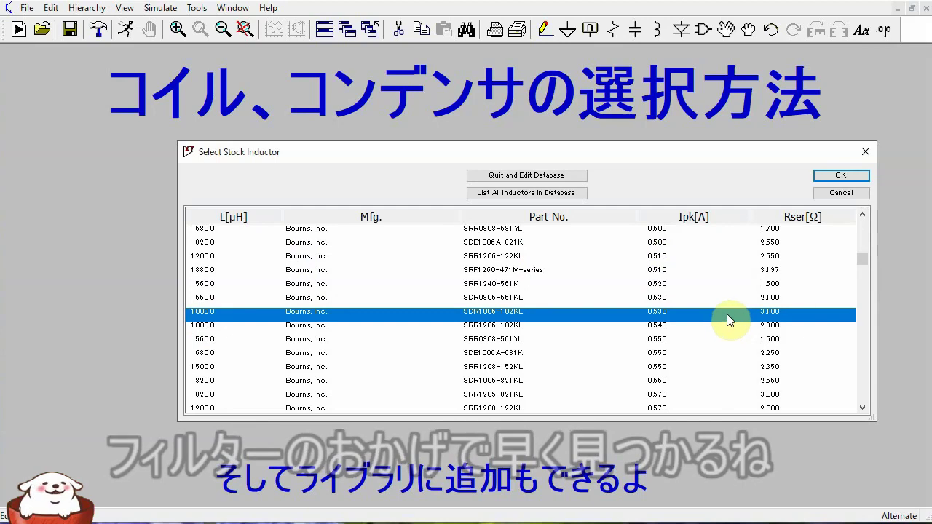
Locate the 1000 µH Coilcraft inductors rated 0.430 A and select RFB0810-102.
{"action": "left_click_drag", "start_coordinate": [860, 259], "coordinate": [860, 296]}
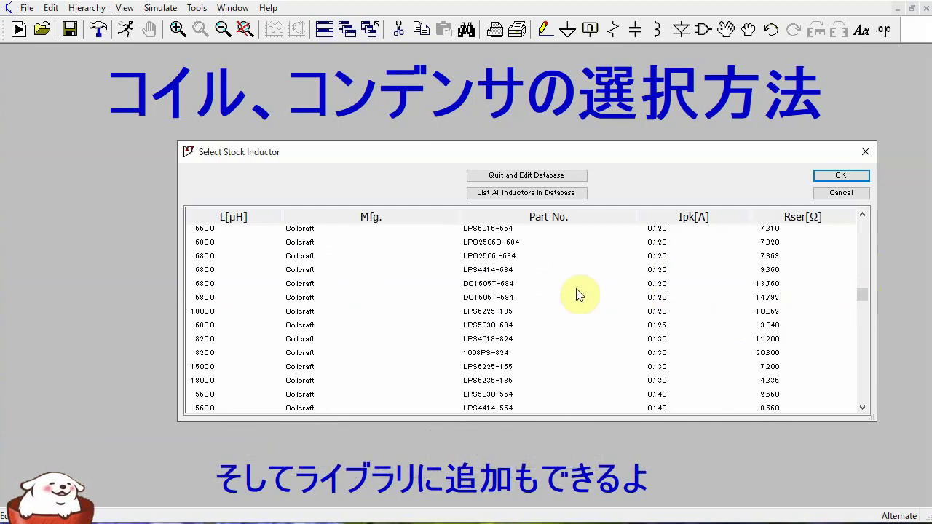
{"action": "left_click_drag", "start_coordinate": [859, 293], "coordinate": [859, 308]}
{"action": "scroll", "coordinate": [678, 313], "scroll_direction": "down", "scroll_amount": 3}
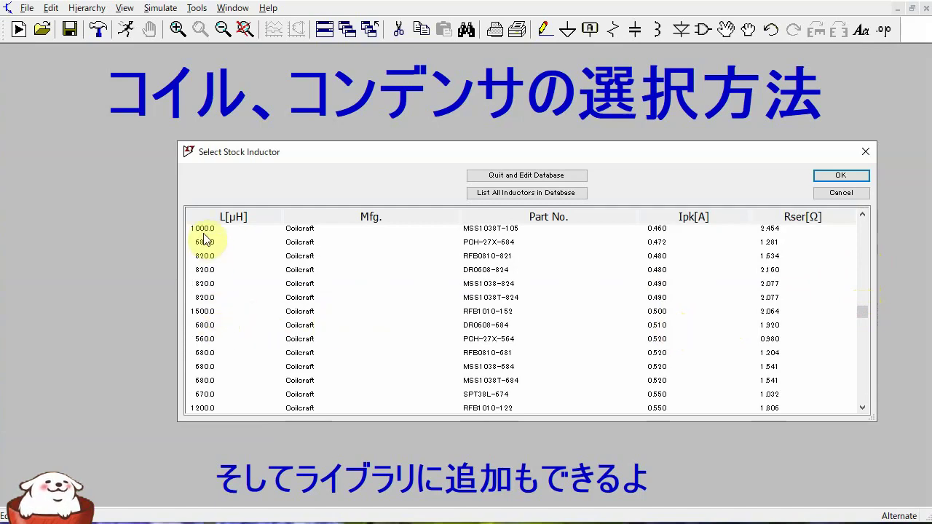
{"action": "scroll", "coordinate": [206, 240], "scroll_direction": "up", "scroll_amount": 1}
{"action": "scroll", "coordinate": [206, 247], "scroll_direction": "up", "scroll_amount": 2}
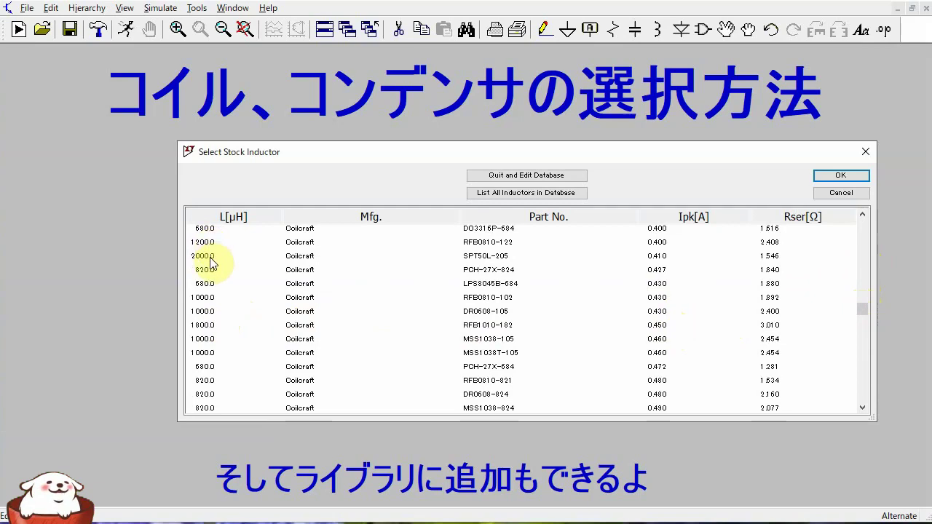
{"action": "left_click", "coordinate": [214, 297]}
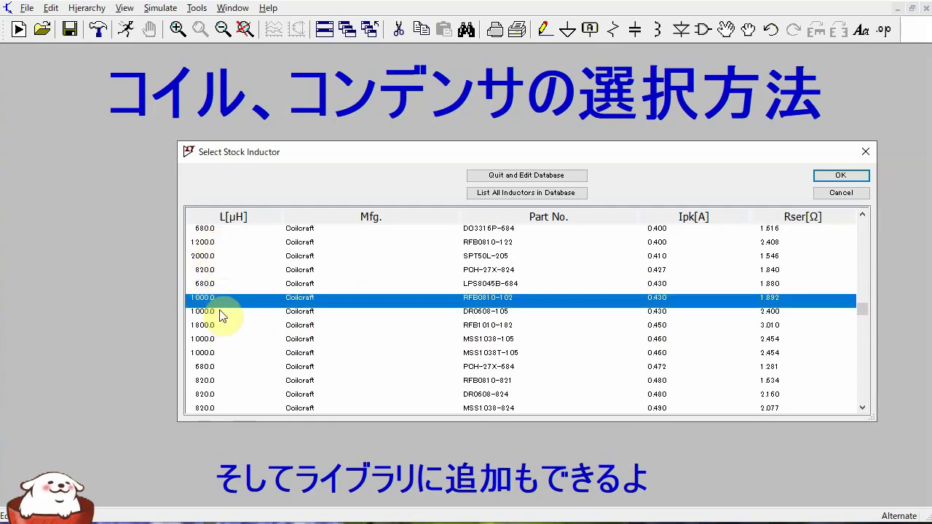
Compare the series resistance of Coilcraft RFB0810-102 and DR0608-105, and assign DR0608-105 to L1.
{"action": "left_click", "coordinate": [205, 314]}
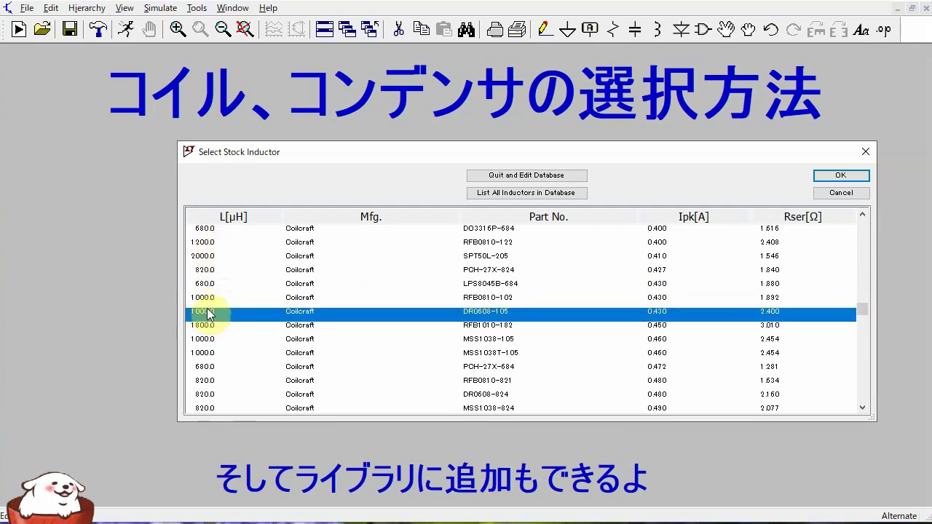
{"action": "left_click", "coordinate": [207, 298]}
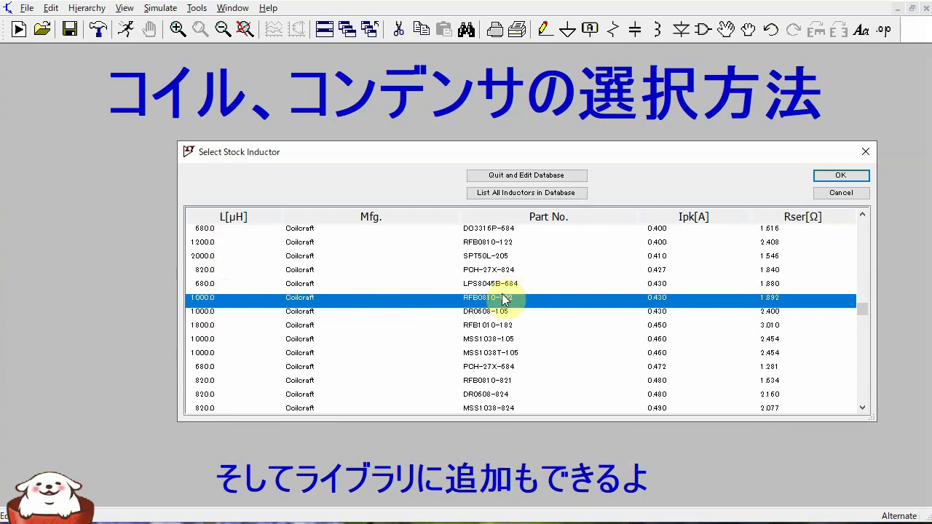
{"action": "left_click", "coordinate": [776, 309]}
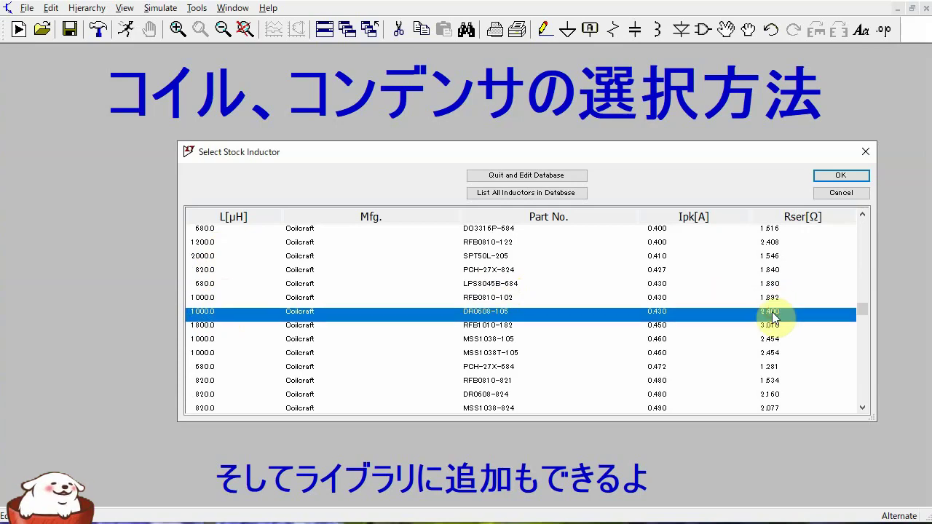
{"action": "left_click", "coordinate": [774, 303]}
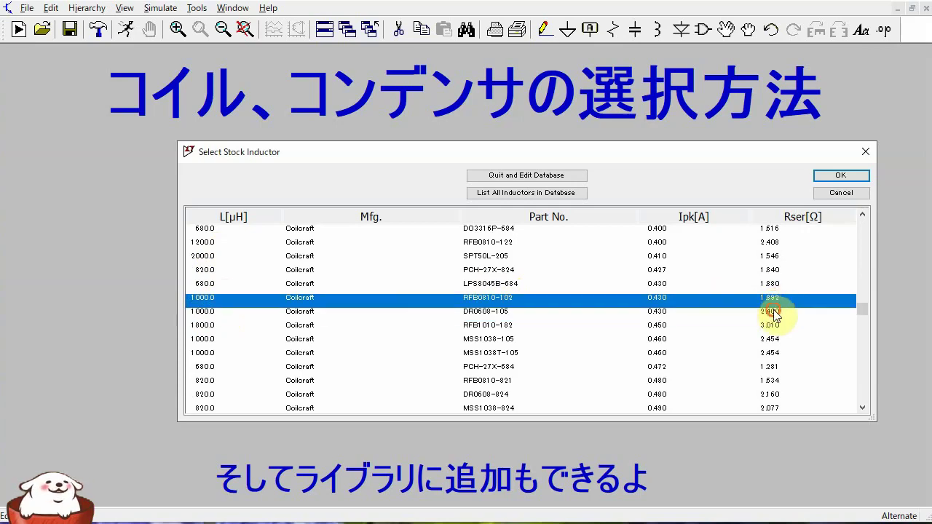
{"action": "left_click", "coordinate": [775, 313]}
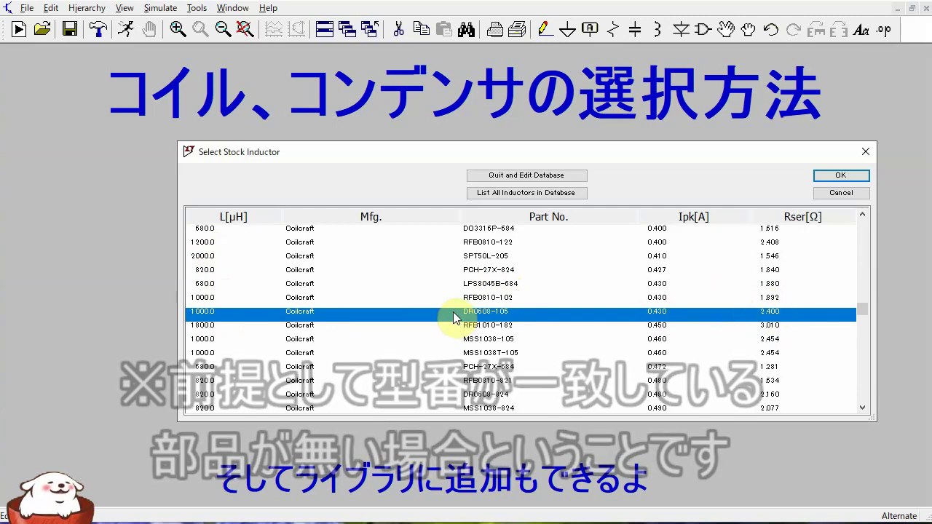
{"action": "left_click", "coordinate": [839, 182]}
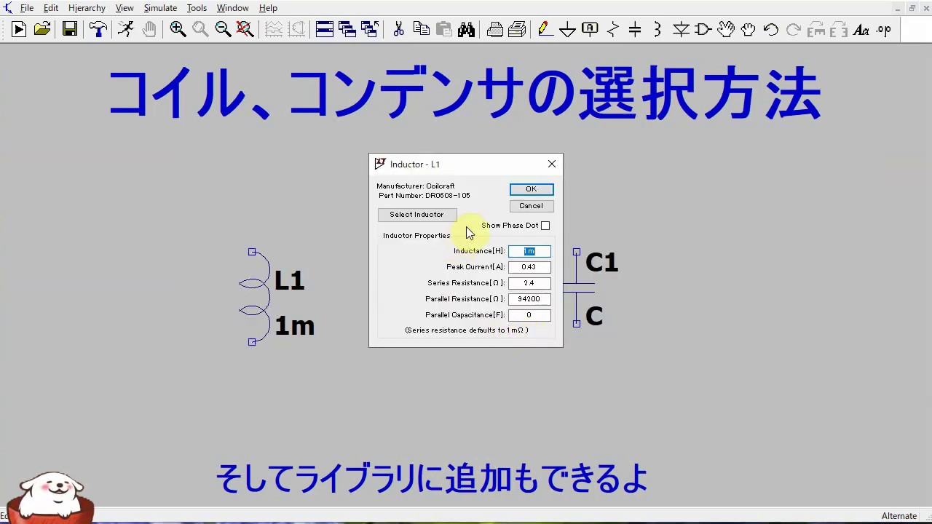
Examine the properties filled in for L1, including its peak current and parallel resistance.
{"action": "left_click", "coordinate": [479, 351]}
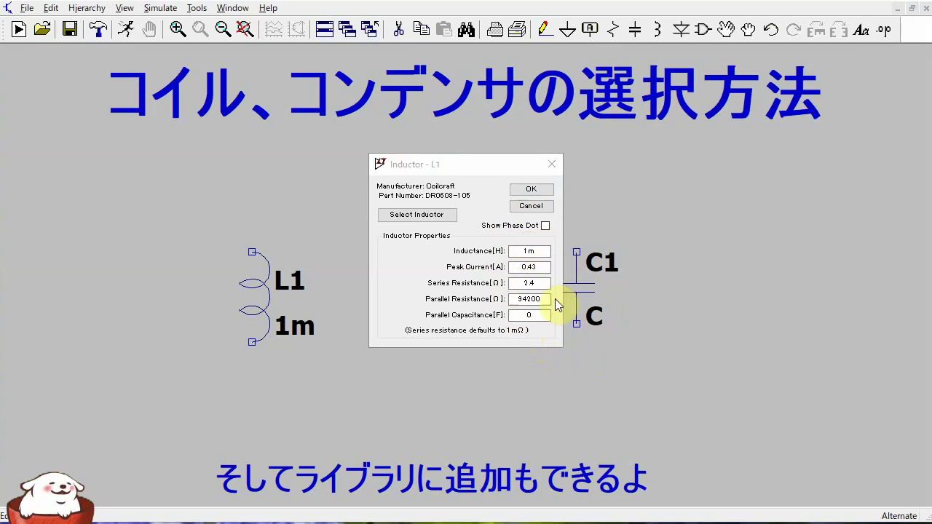
{"action": "left_click", "coordinate": [534, 268]}
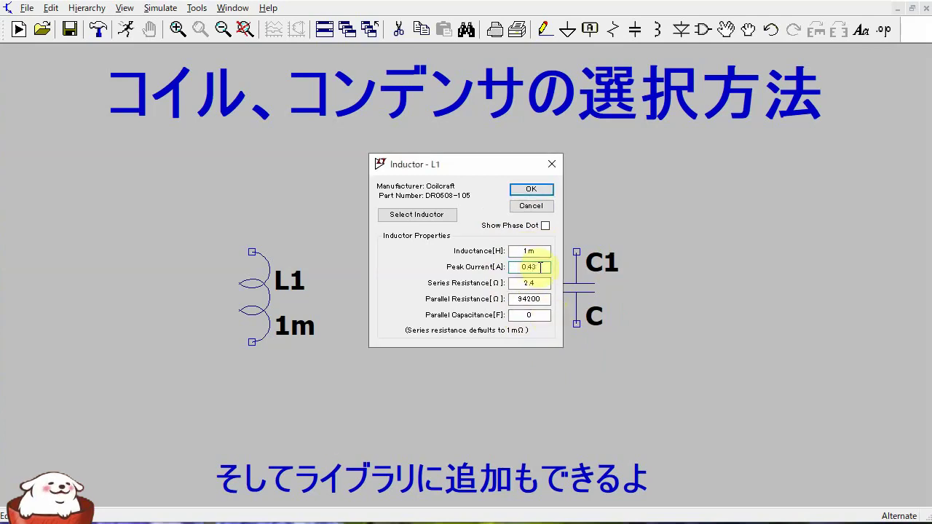
{"action": "left_click_drag", "start_coordinate": [531, 267], "coordinate": [520, 268]}
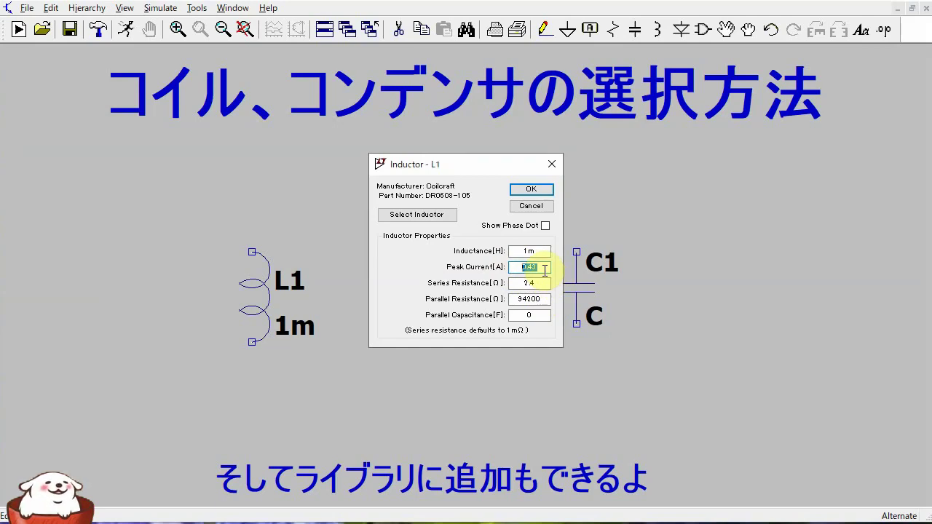
{"action": "left_click", "coordinate": [362, 460]}
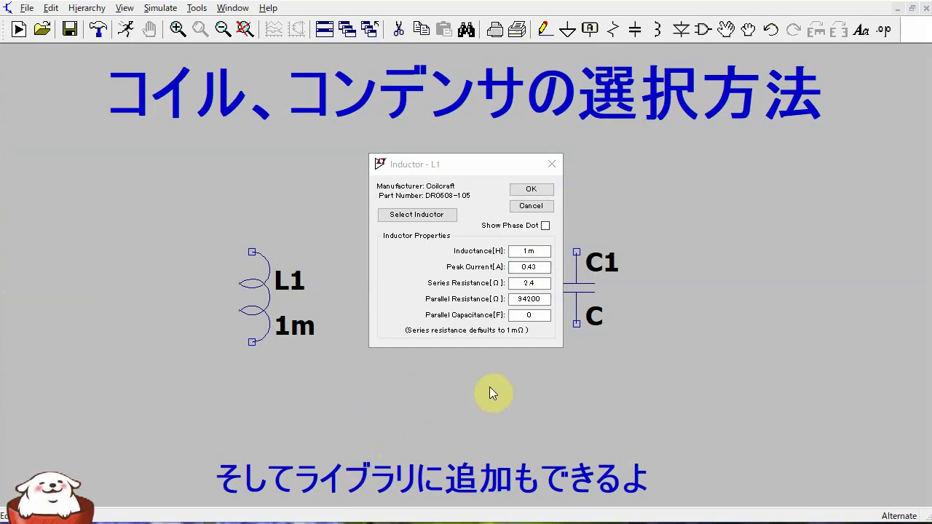
Reopen the stock inductor list for L1 and browse the 1000 µH parts with higher peak current ratings.
{"action": "left_click", "coordinate": [440, 218]}
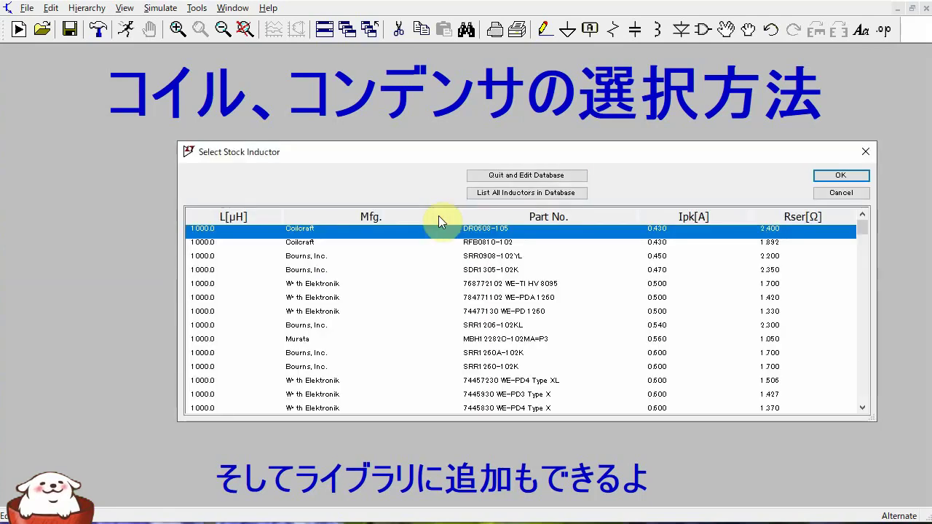
{"action": "scroll", "coordinate": [339, 306], "scroll_direction": "down", "scroll_amount": 8}
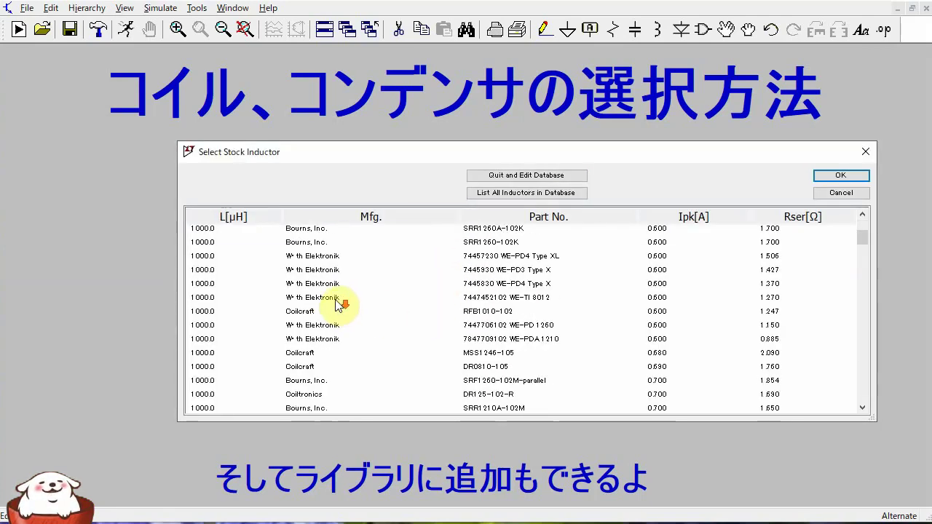
{"action": "left_click_drag", "start_coordinate": [862, 264], "coordinate": [807, 250]}
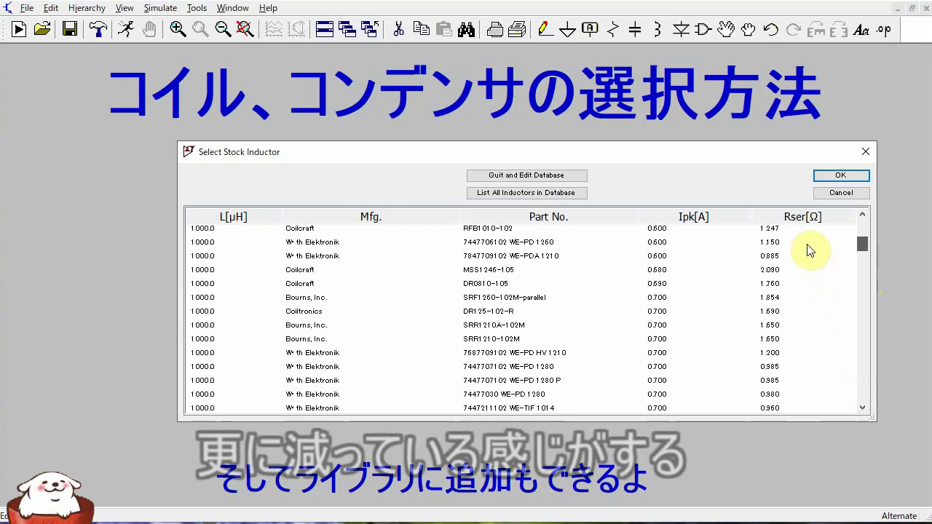